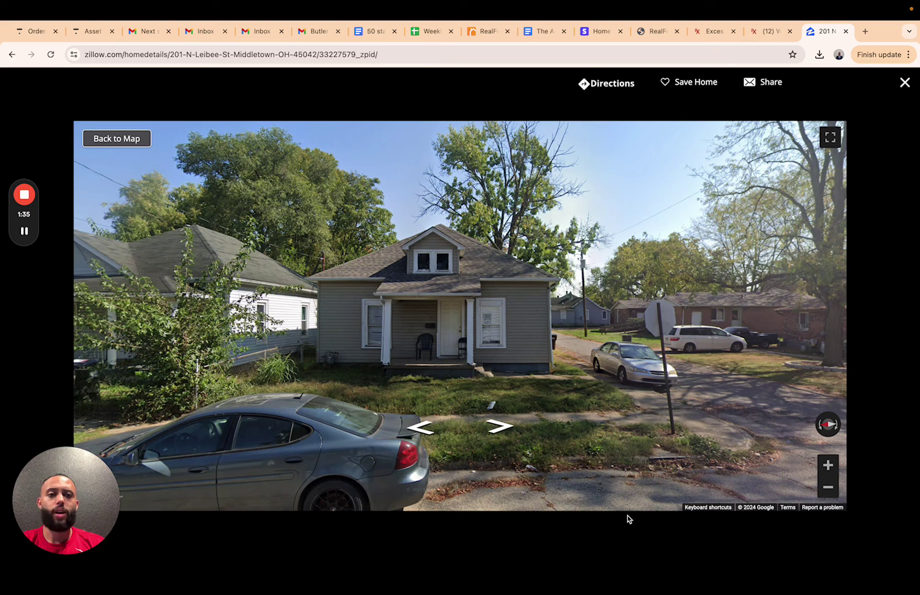
pyautogui.moveTo(67, 14)
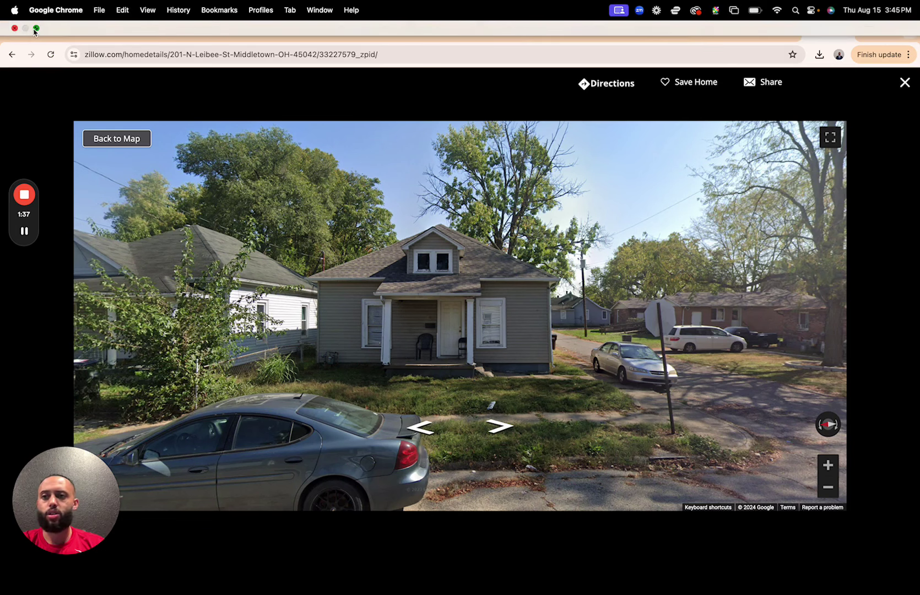
pyautogui.click(35, 31)
pyautogui.click(34, 22)
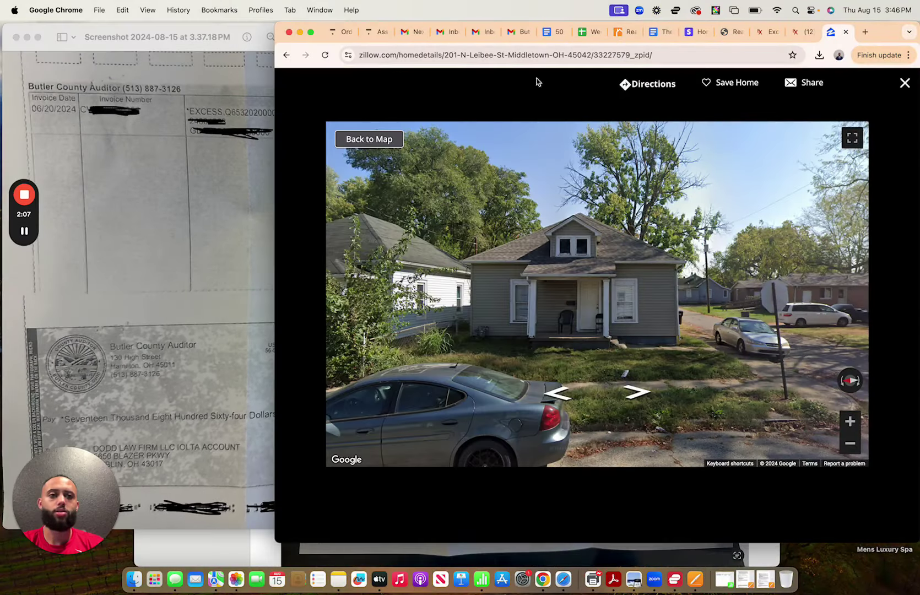
pyautogui.click(310, 32)
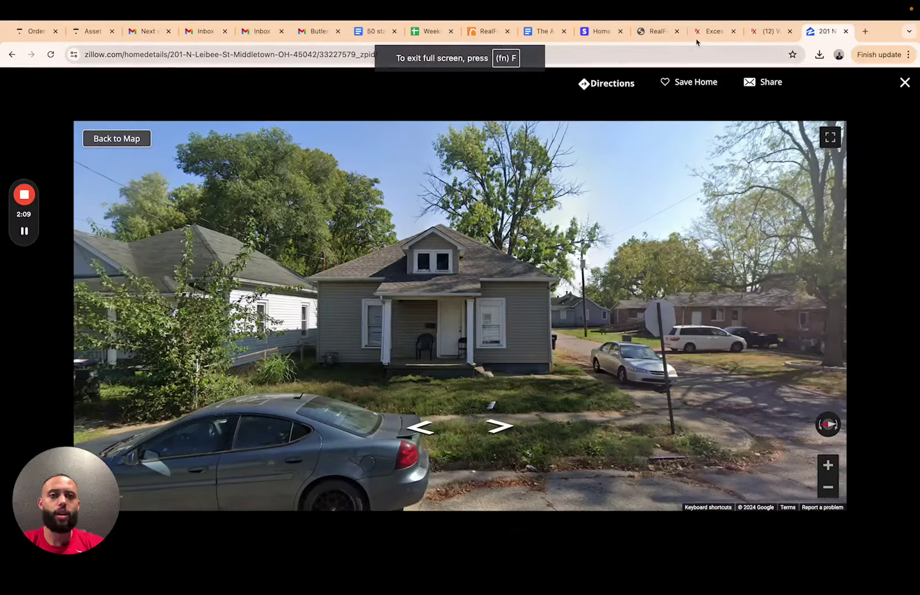
# From Properties & Sale Dates, open the Thursday August 8, 2024 Butler County foreclosure auction listings
pyautogui.click(659, 34)
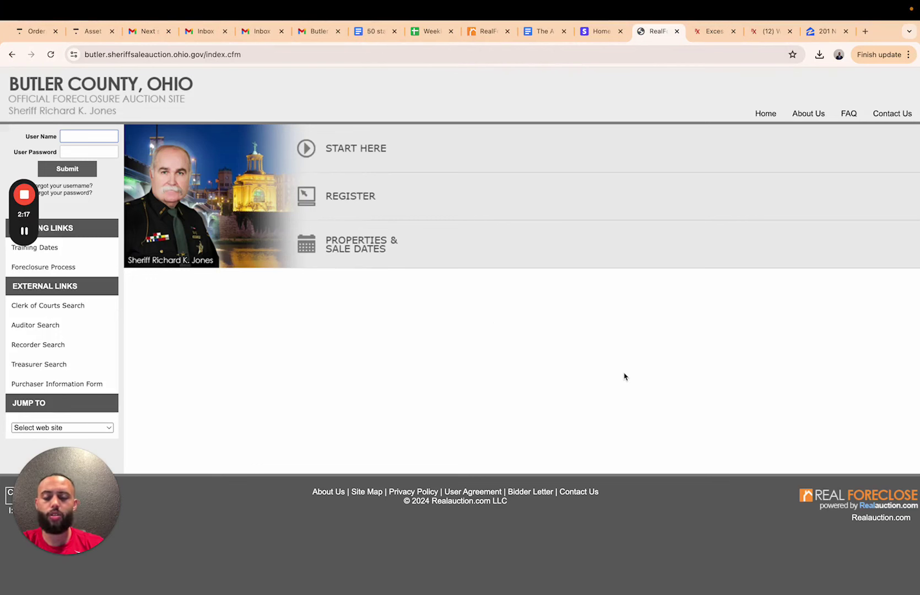
pyautogui.click(362, 248)
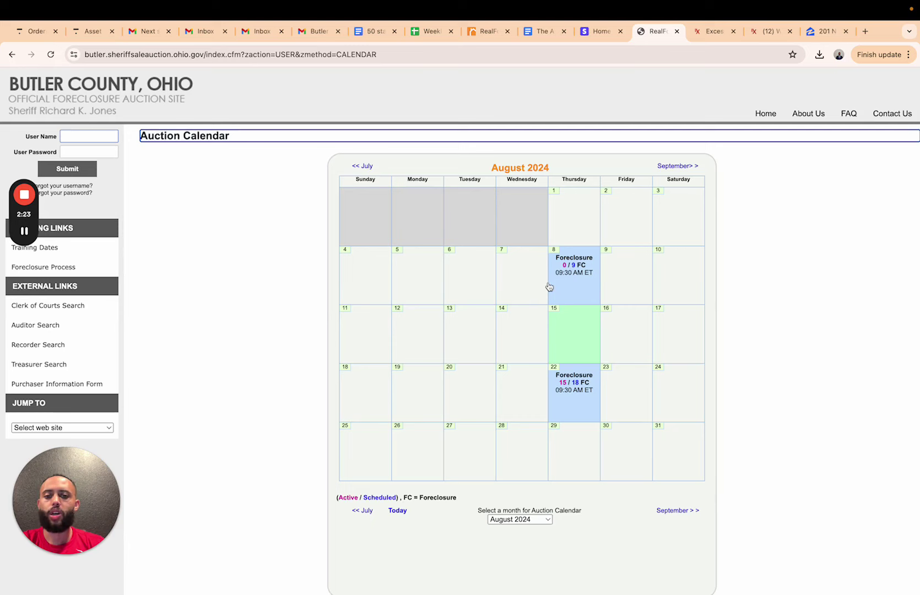
pyautogui.click(569, 275)
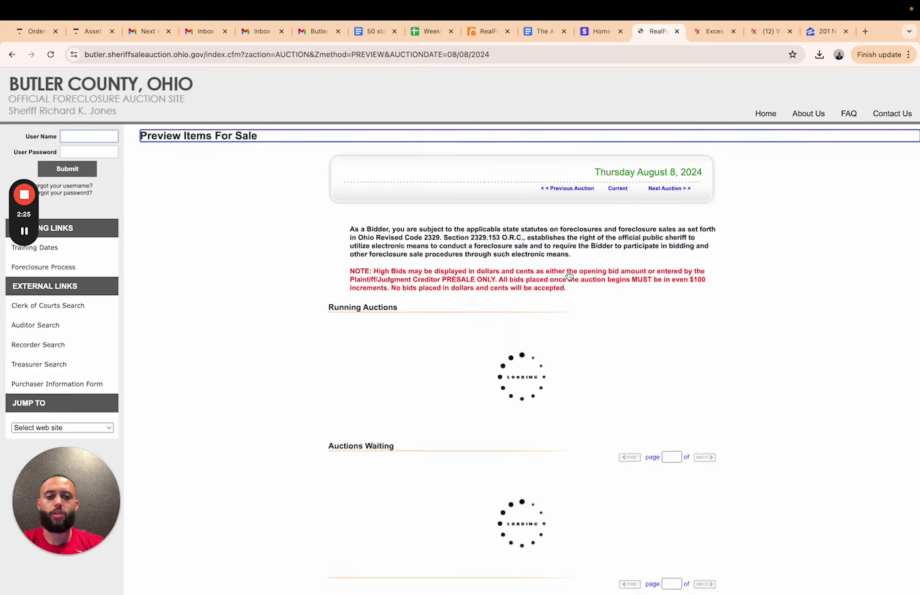
# Scroll the August 8 sold results, including 6270 Jacksonburg Road at $54,000, then go back to Zillow
pyautogui.scroll(-7, 463, 441)
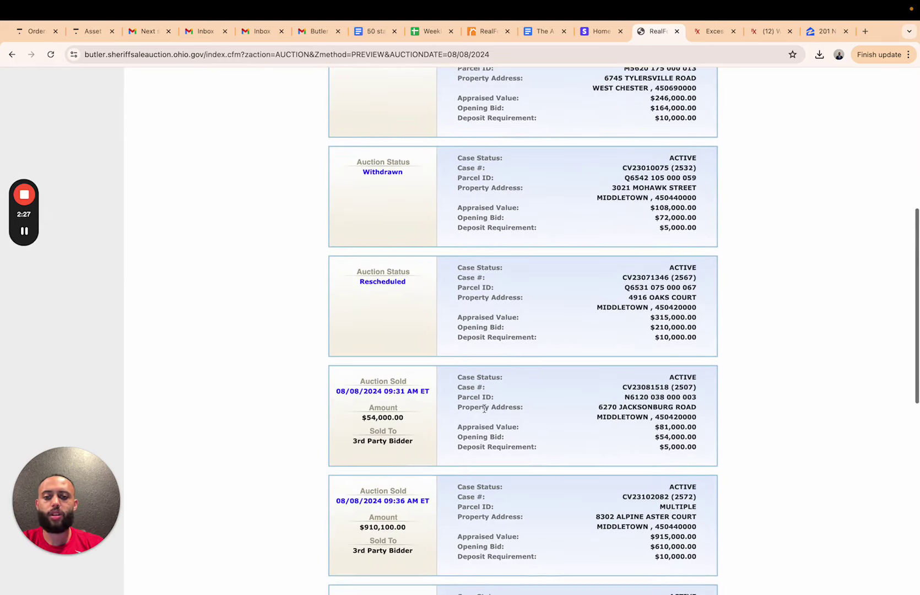
pyautogui.scroll(-3, 484, 408)
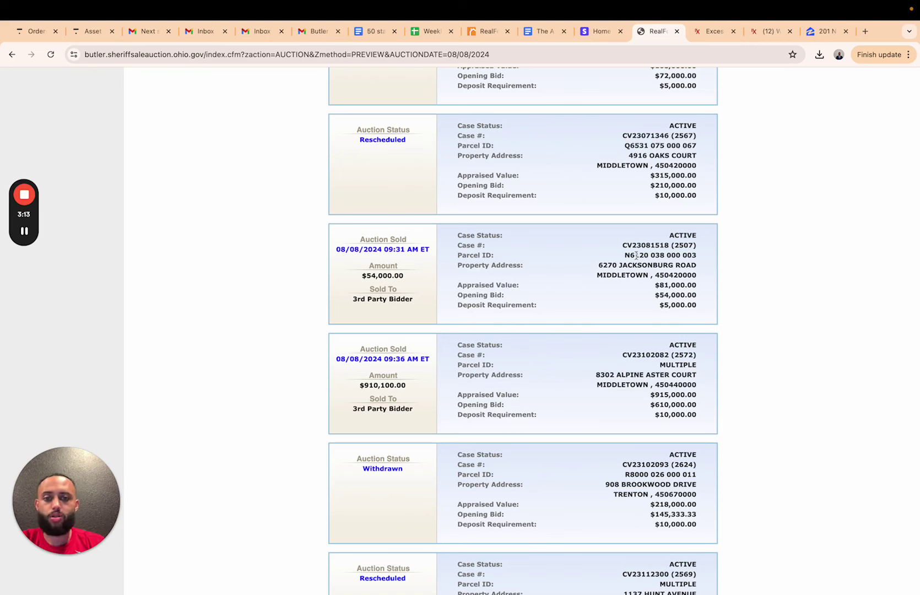
pyautogui.scroll(1, 619, 270)
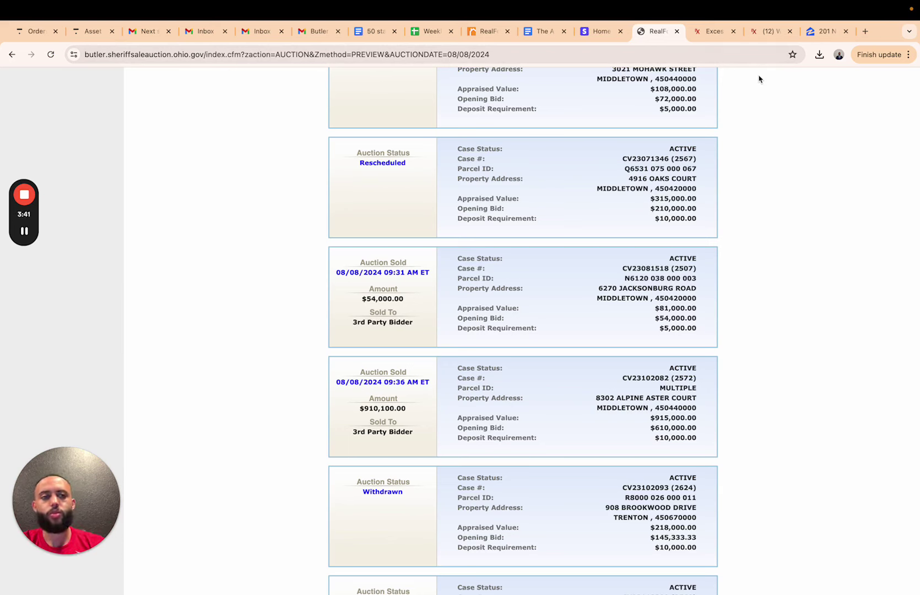
pyautogui.click(816, 32)
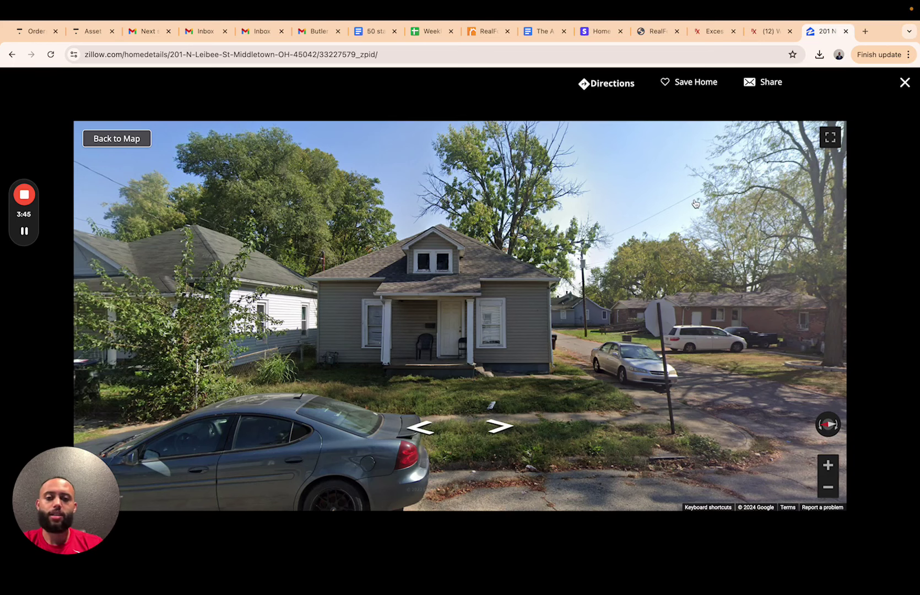
# In Nation Reports, search 'ohio', then 'but', to open the Butler County, Ohio resources page
pyautogui.click(713, 33)
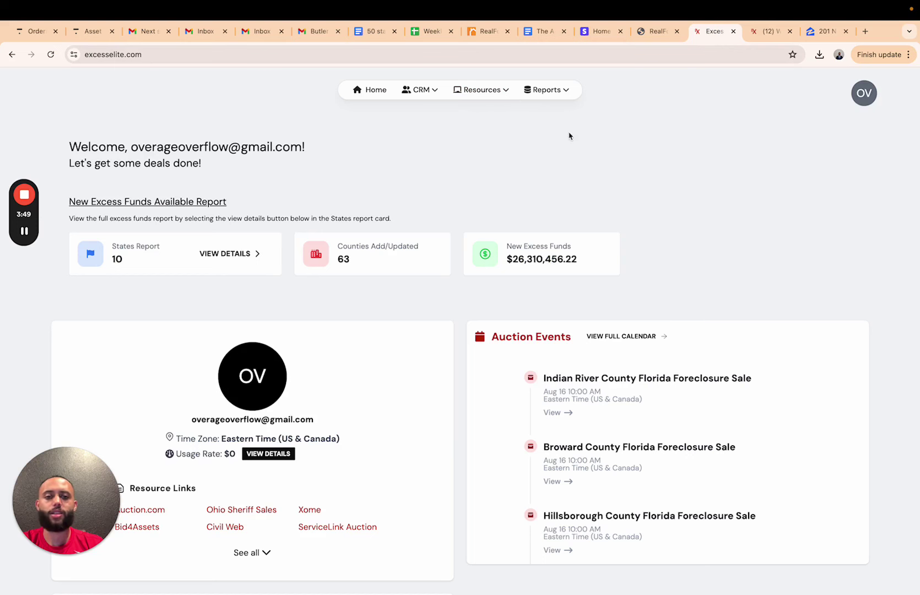
pyautogui.click(540, 96)
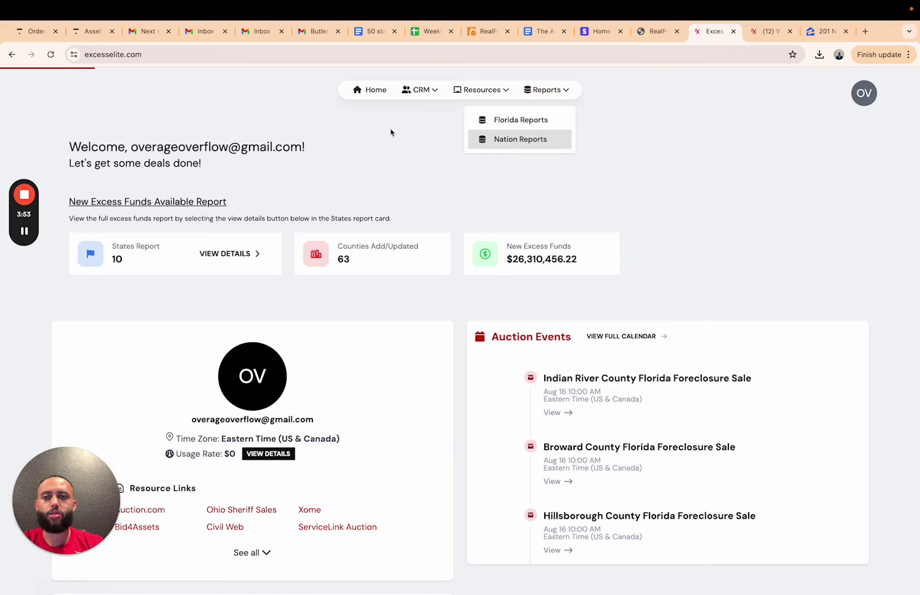
pyautogui.click(300, 355)
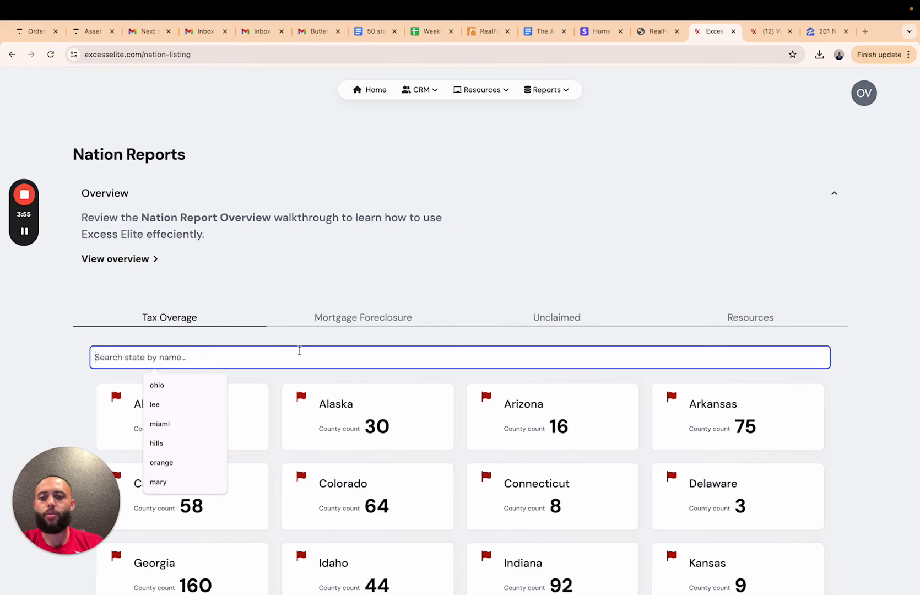
pyautogui.write('ohio')
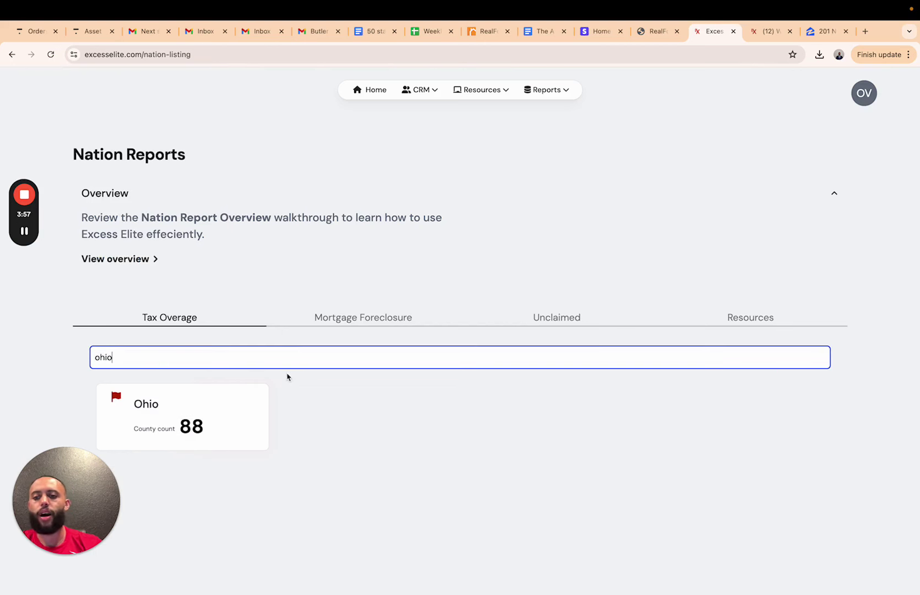
pyautogui.click(188, 417)
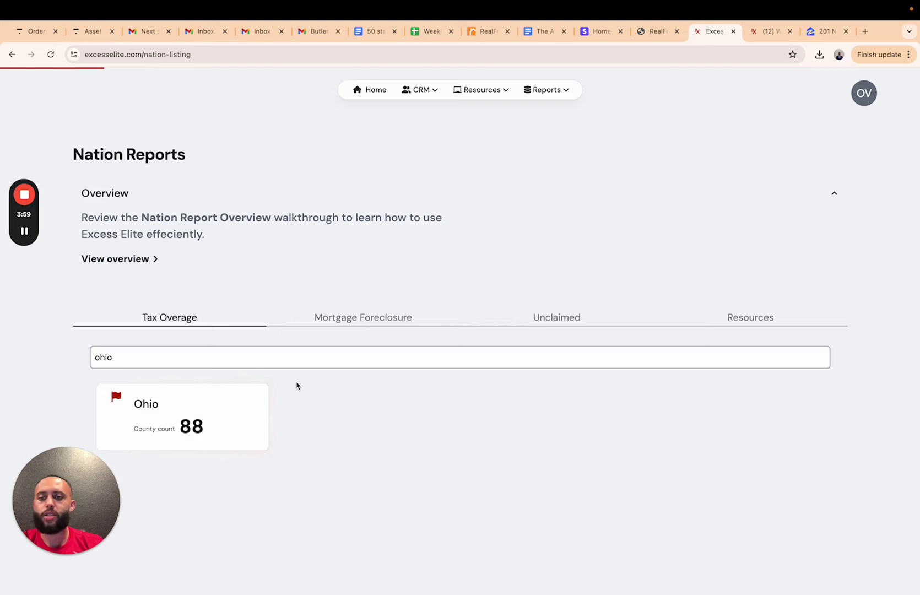
pyautogui.click(294, 307)
pyautogui.write('but')
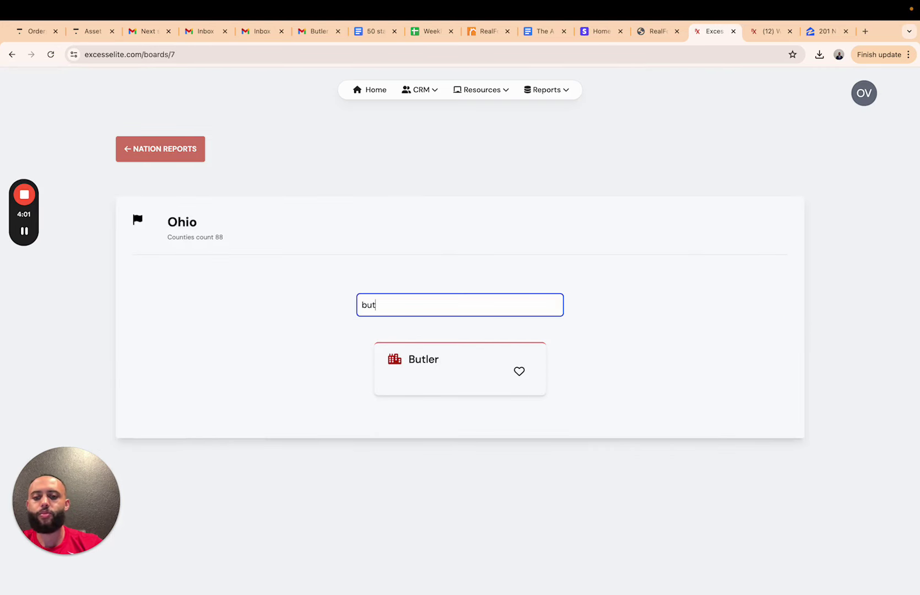
pyautogui.click(414, 363)
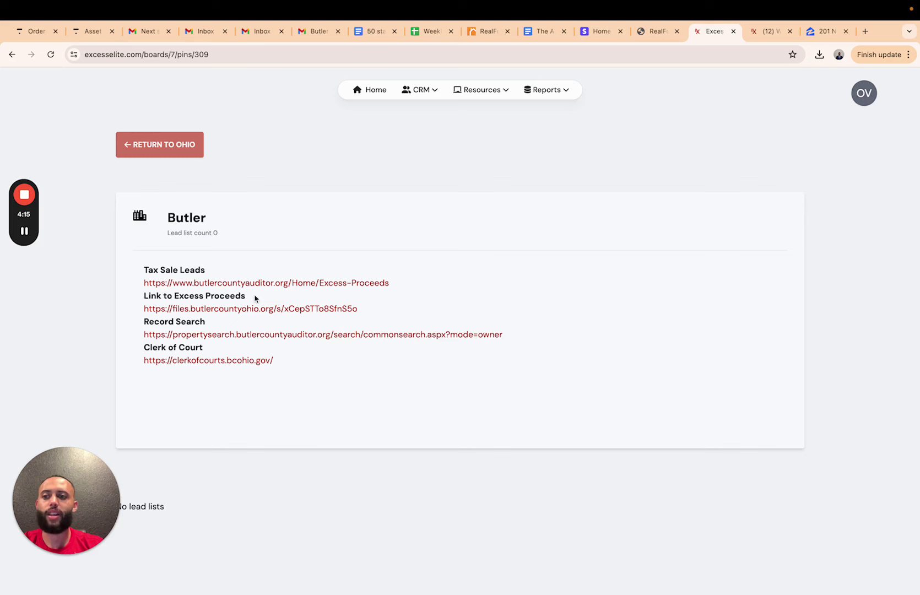
# Glance at the GoHighLevel contacts, then open the Outreach campaigns folder showing four published workflows
pyautogui.hotkey('ctrl', 'Tab')
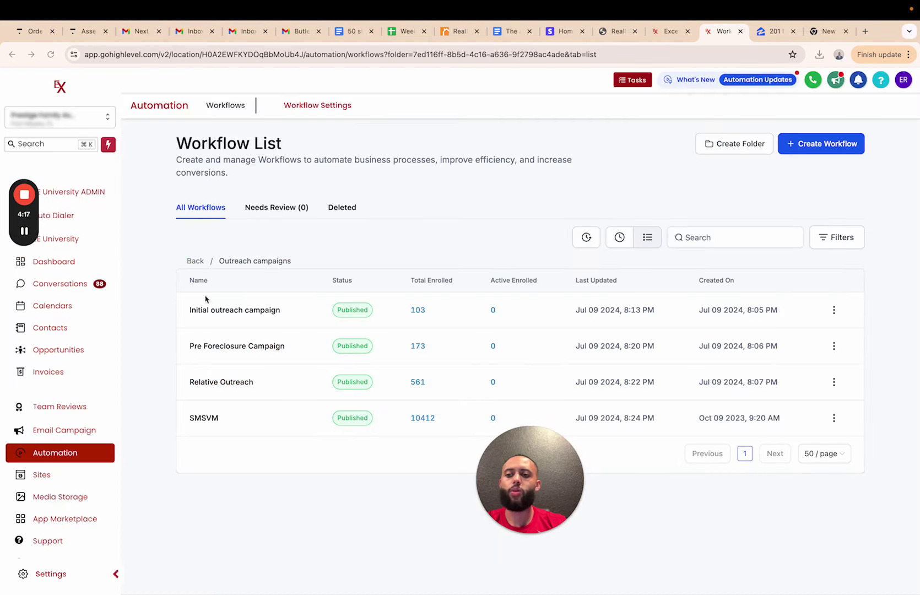
pyautogui.click(59, 329)
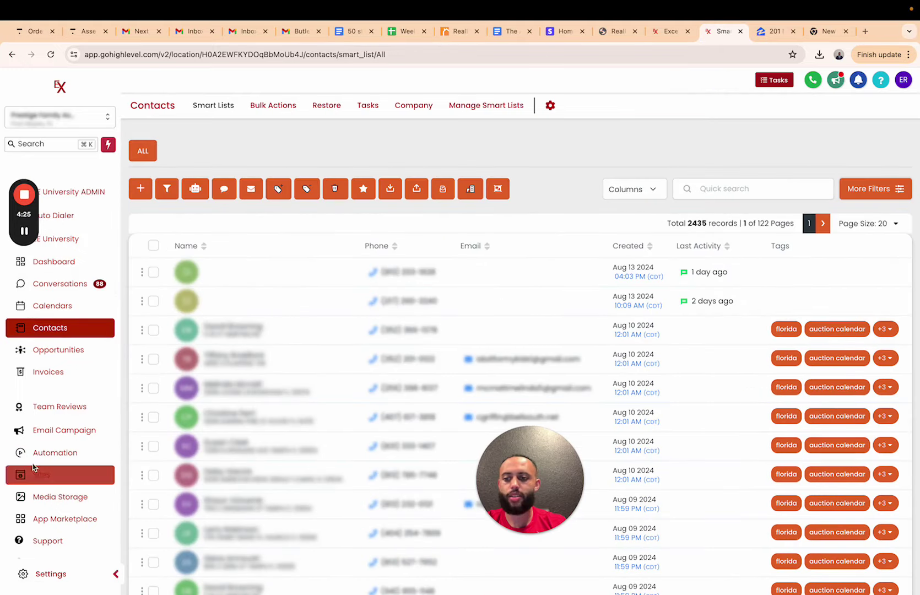
pyautogui.click(60, 452)
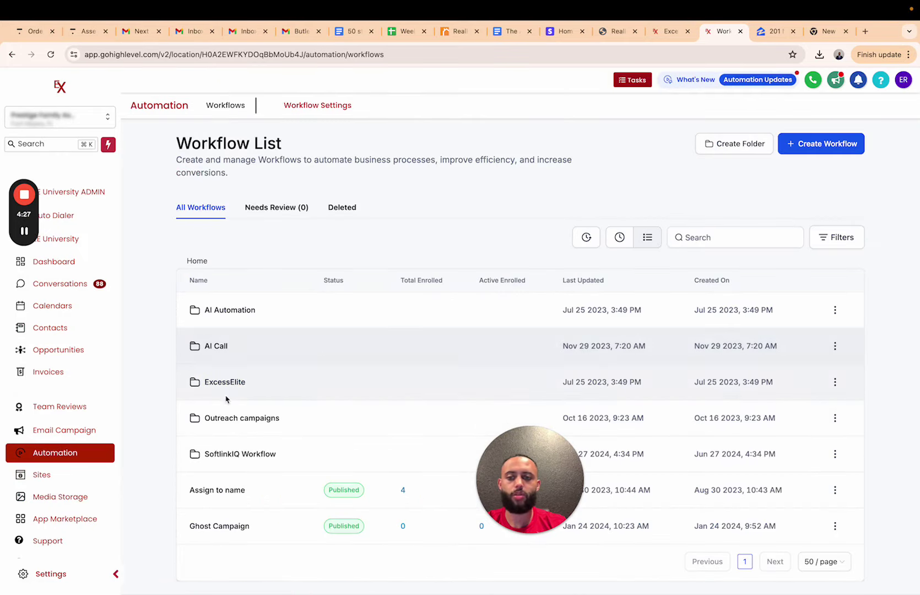
pyautogui.click(241, 417)
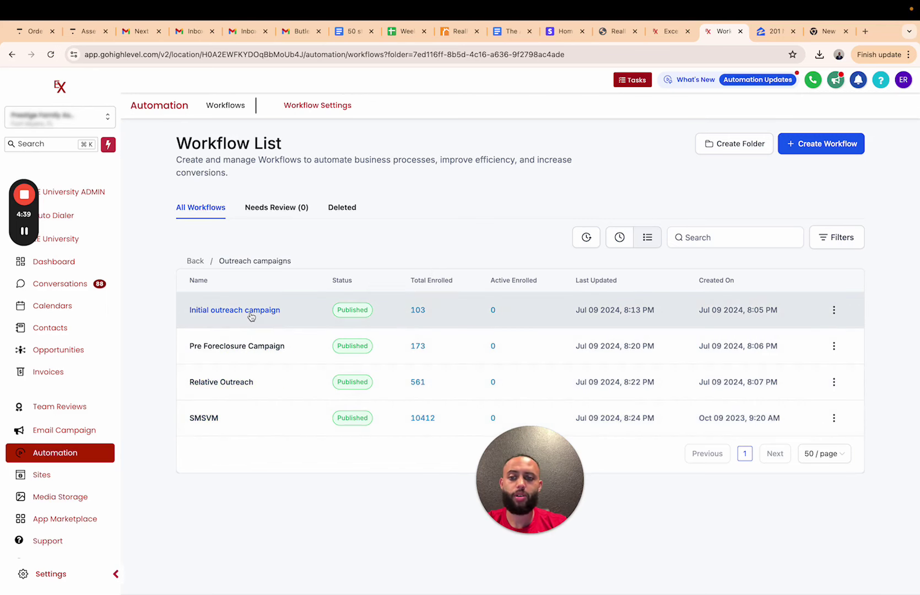
# Open Initial outreach campaign and read each of its three SMS messages, then close the side panel
pyautogui.click(251, 312)
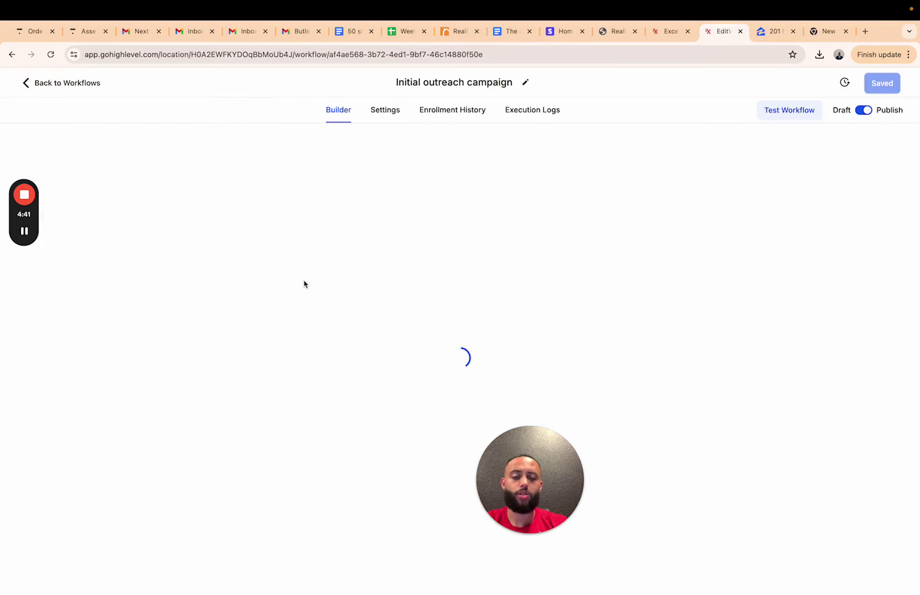
pyautogui.scroll(-3, 391, 295)
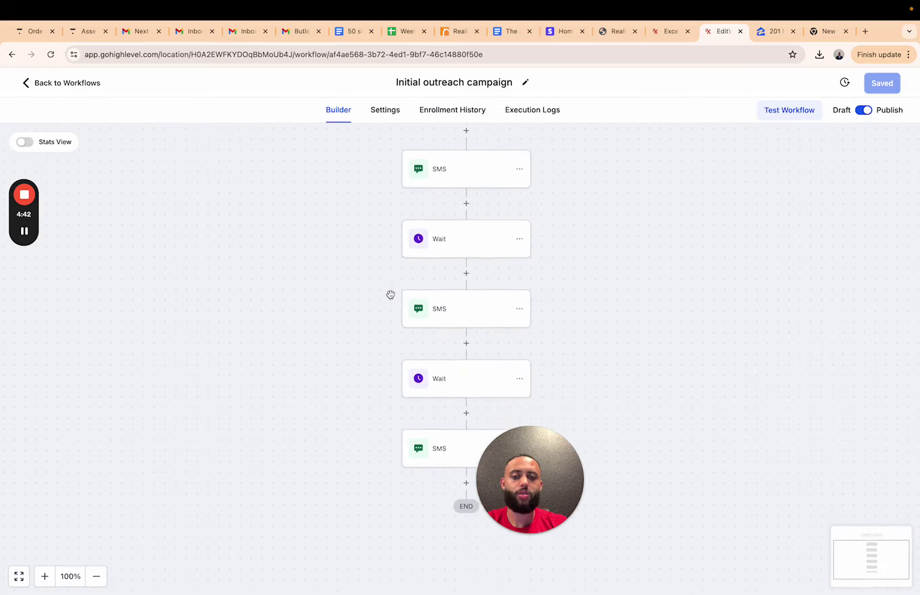
pyautogui.scroll(2, 390, 295)
pyautogui.click(461, 221)
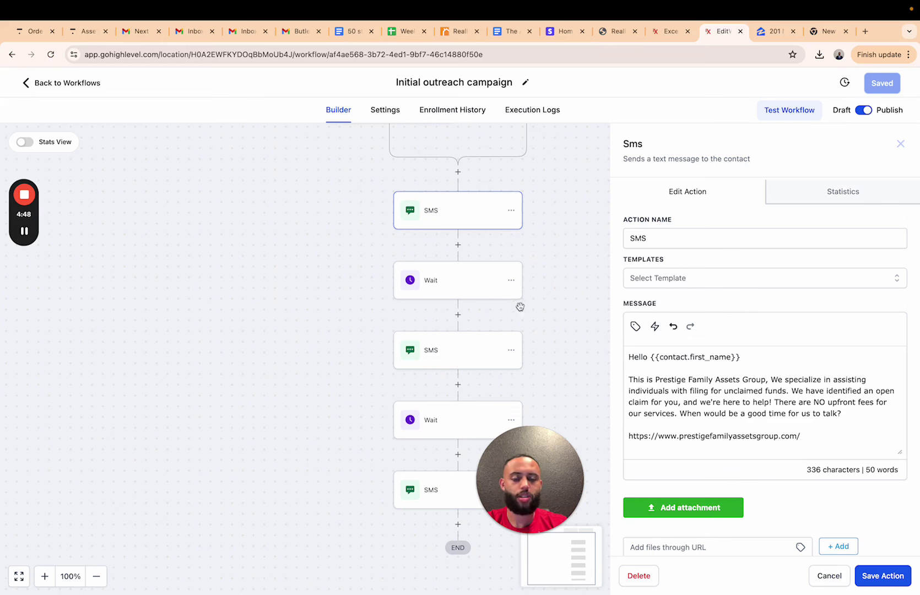
pyautogui.click(462, 357)
pyautogui.scroll(-1, 729, 388)
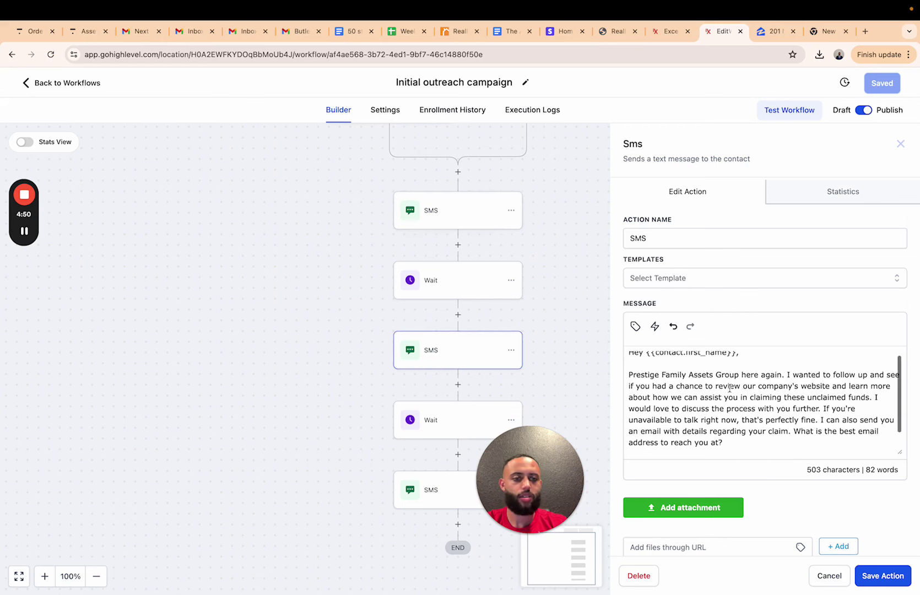
pyautogui.scroll(-2, 729, 388)
pyautogui.click(446, 498)
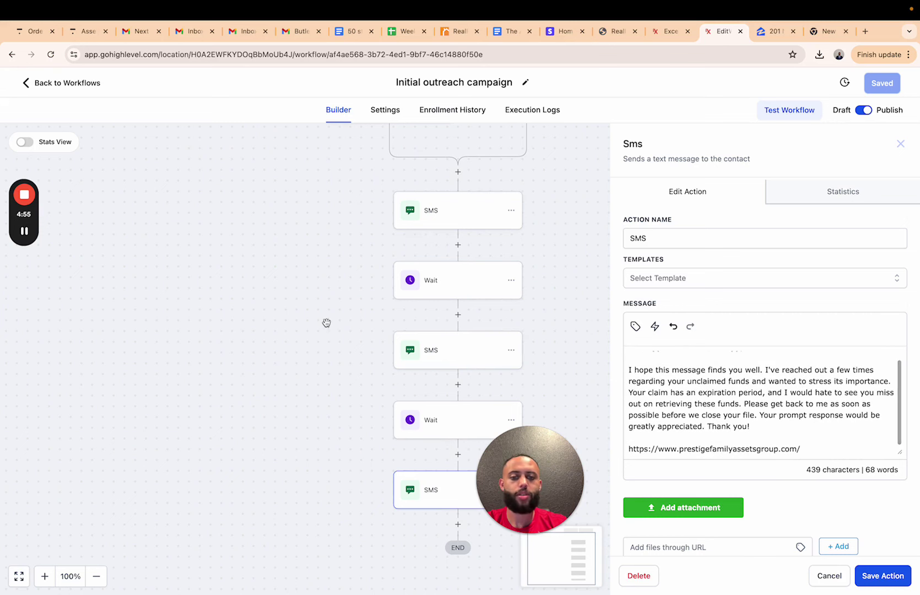
pyautogui.scroll(4, 327, 323)
pyautogui.click(324, 374)
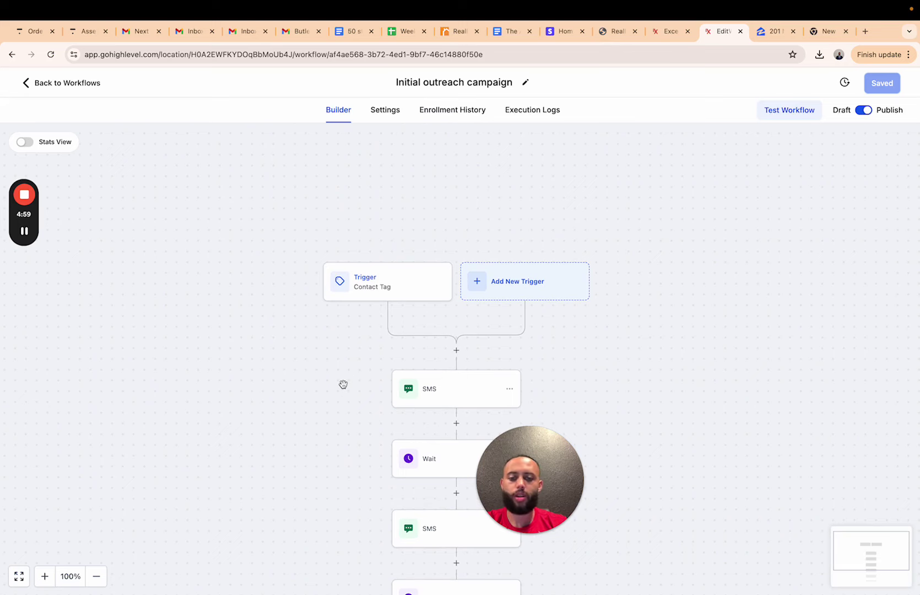
pyautogui.click(774, 31)
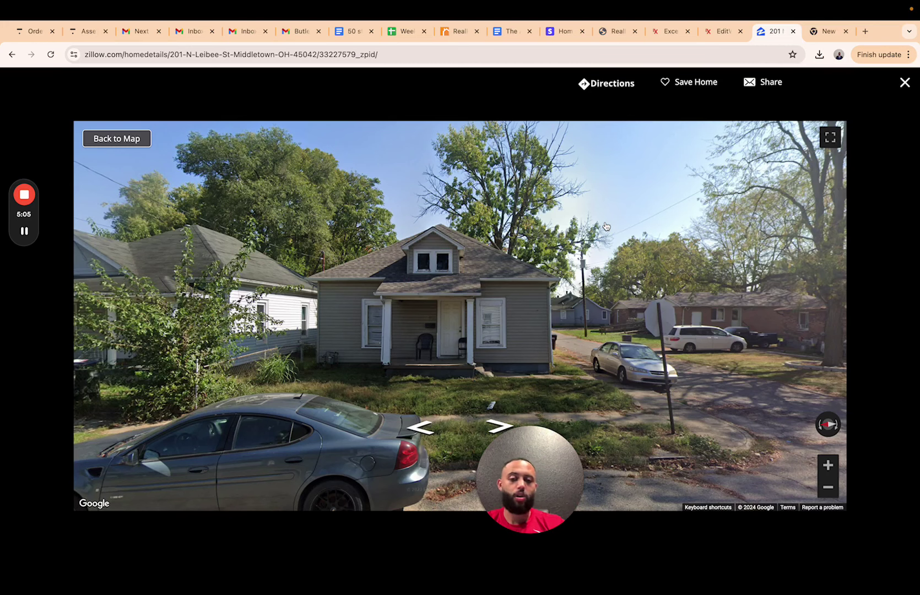
pyautogui.click(680, 34)
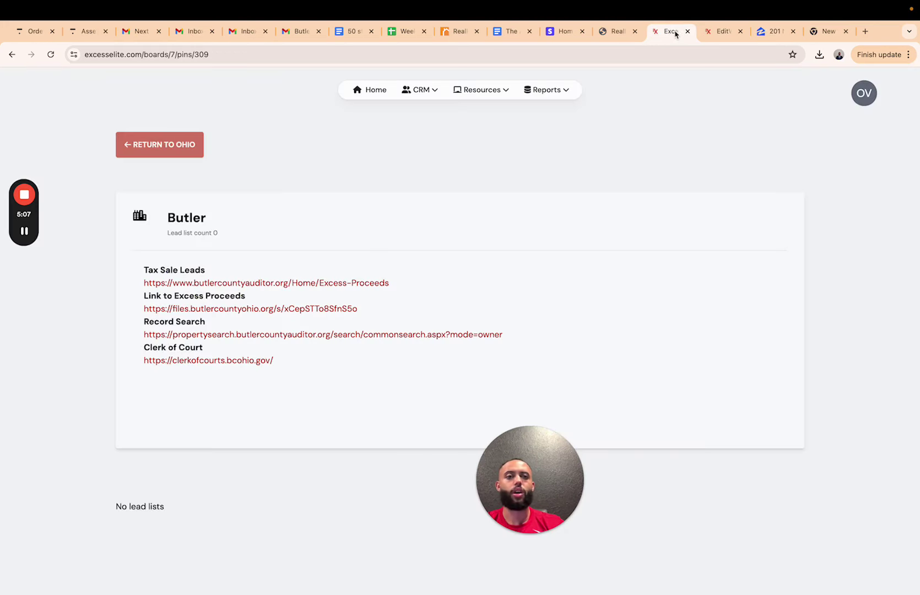
# Review the third contact's expanded surplus and auction details, then open Email Campaign Templates (Snippets)
pyautogui.click(723, 31)
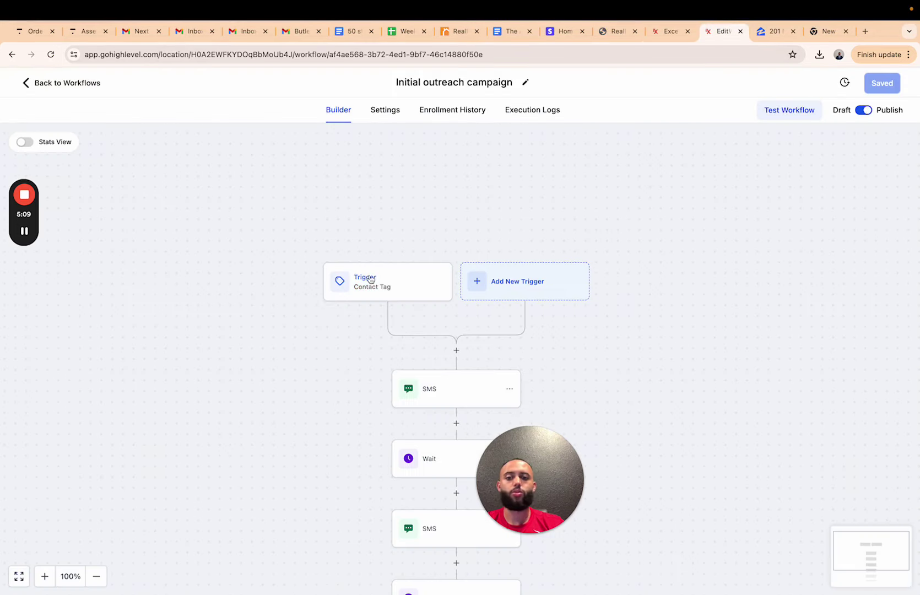
pyautogui.click(54, 87)
pyautogui.click(47, 328)
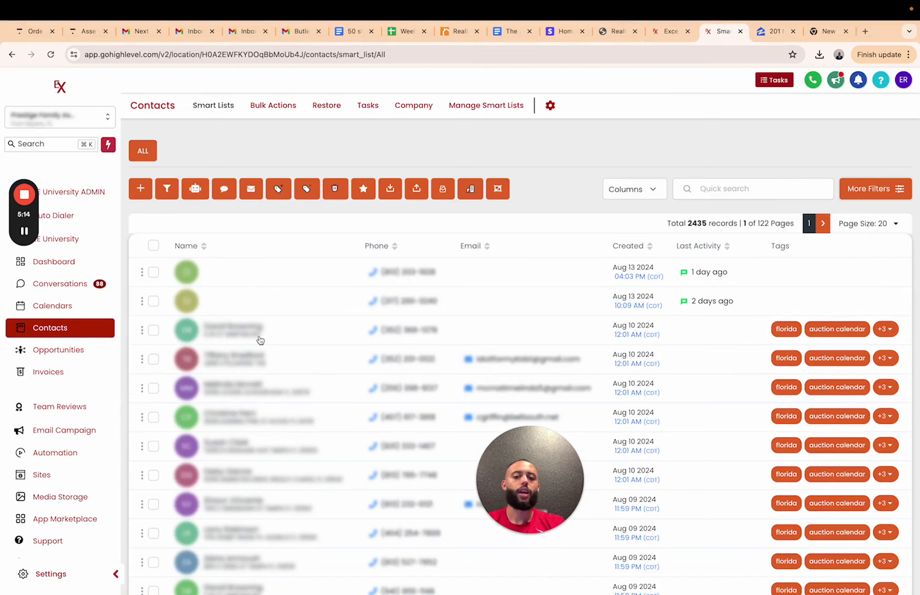
pyautogui.click(258, 336)
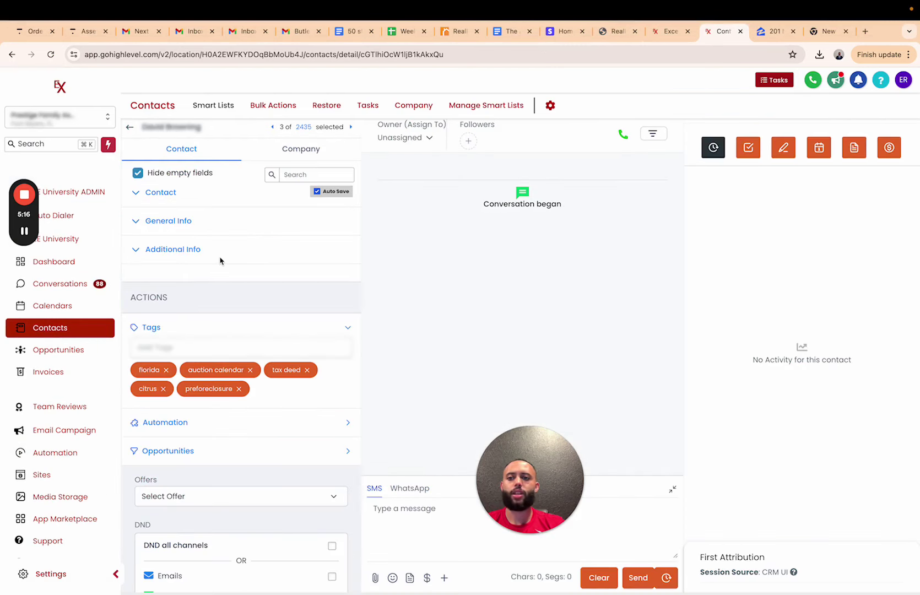
pyautogui.click(158, 193)
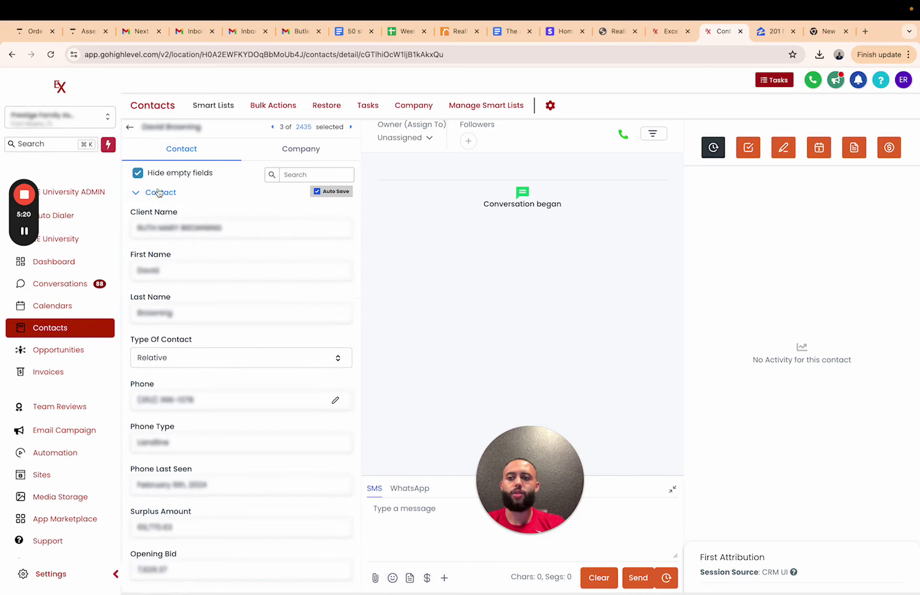
pyautogui.scroll(-3, 203, 318)
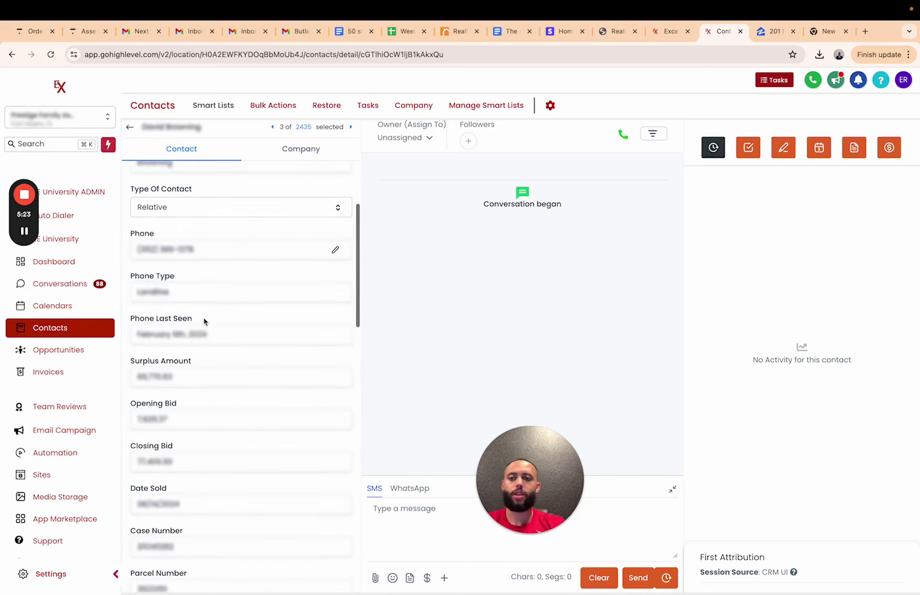
pyautogui.scroll(-1, 181, 333)
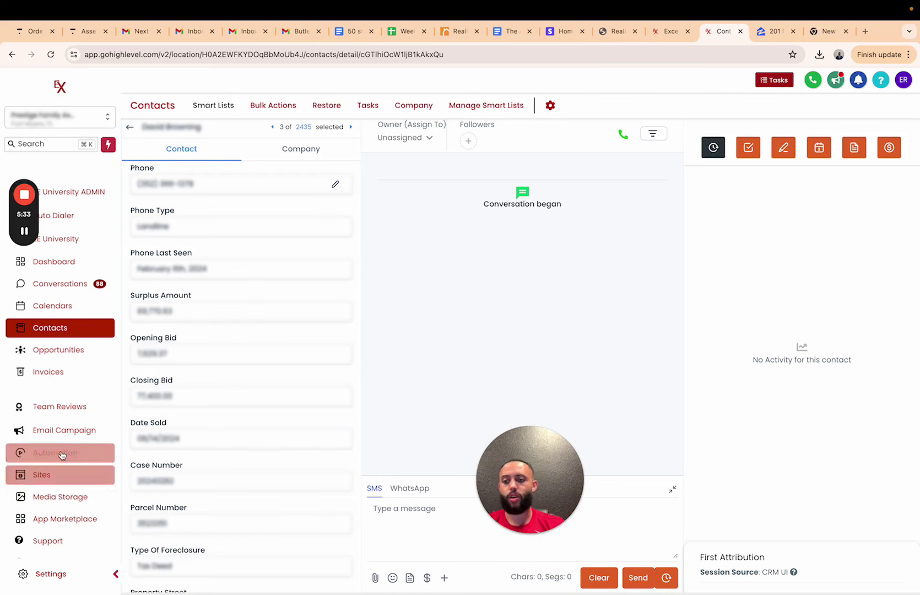
pyautogui.click(63, 430)
pyautogui.click(278, 106)
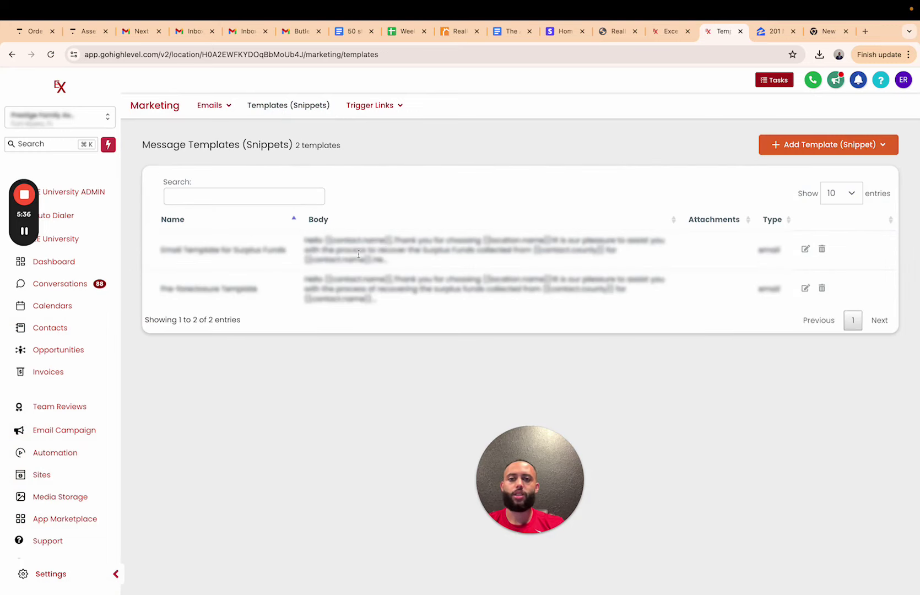
# Read through the Email Template for Surplus Funds, then return to the Butler auction results tab
pyautogui.click(271, 251)
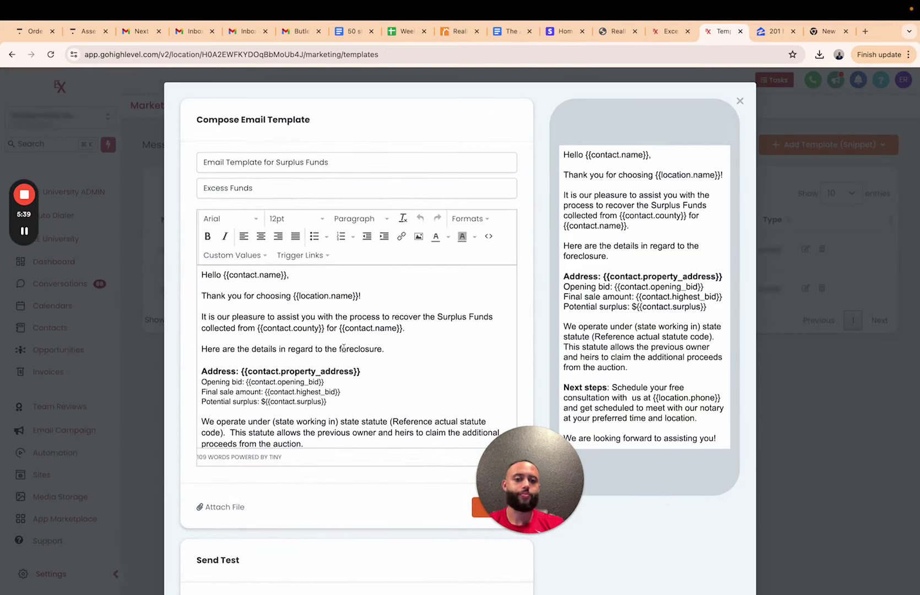
pyautogui.scroll(-3, 343, 348)
pyautogui.scroll(3, 337, 349)
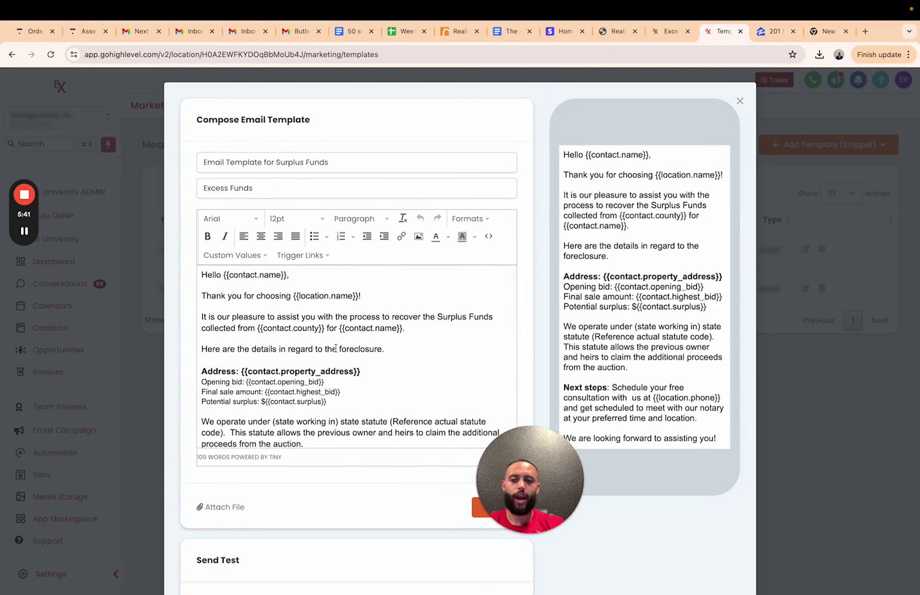
pyautogui.scroll(-2, 286, 350)
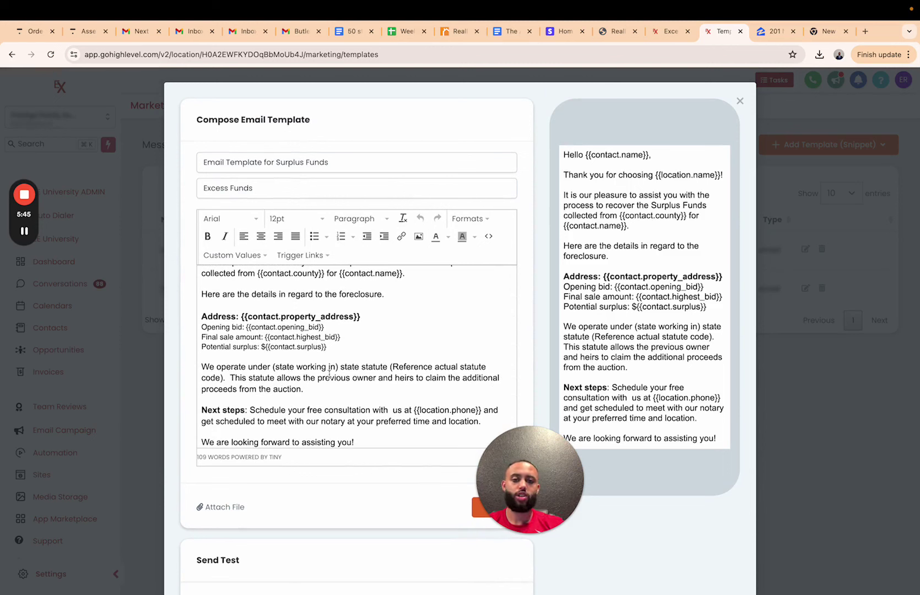
pyautogui.click(615, 31)
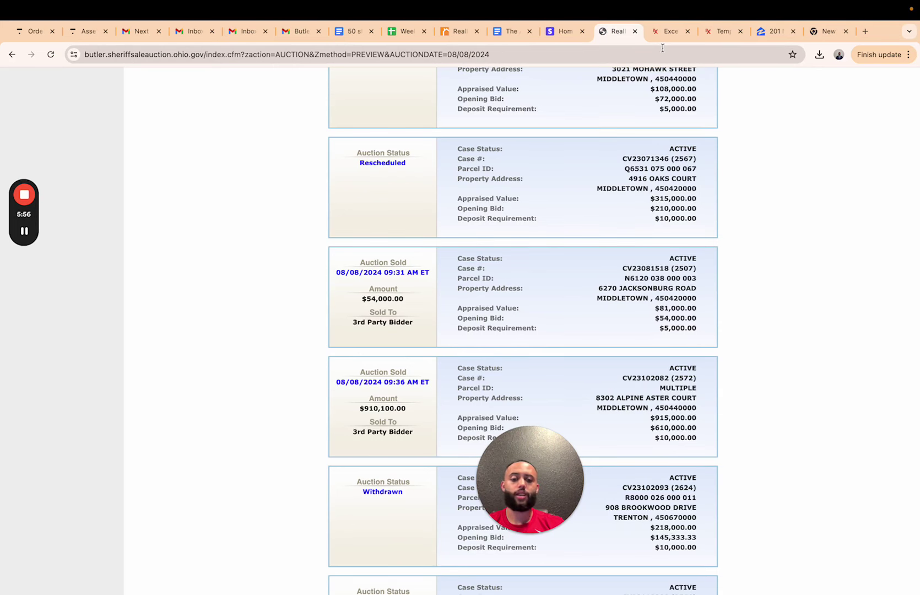
# Load rabbitsign.com in a new tab from the 'rabb' suggestion, then exit full screen
pyautogui.click(864, 32)
pyautogui.write('rabb')
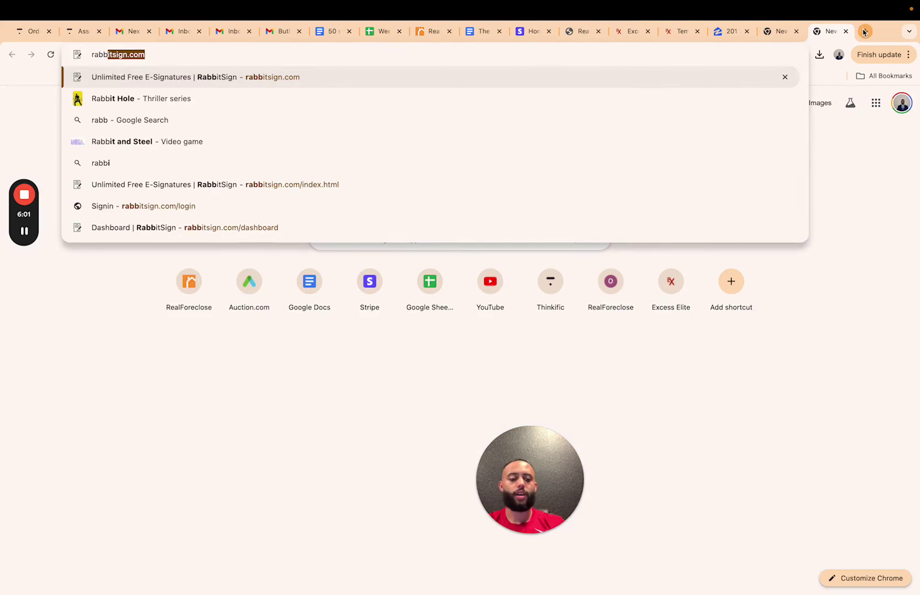
pyautogui.press('Return')
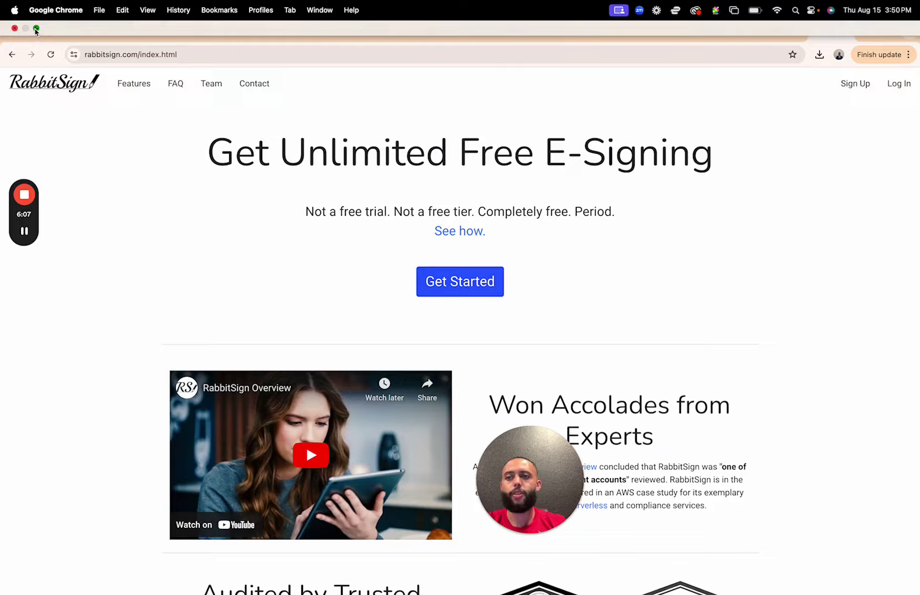
pyautogui.click(37, 28)
# Bring the $17,864.94 Butler County Auditor check screenshot forward in Preview and show it full screen
pyautogui.click(125, 204)
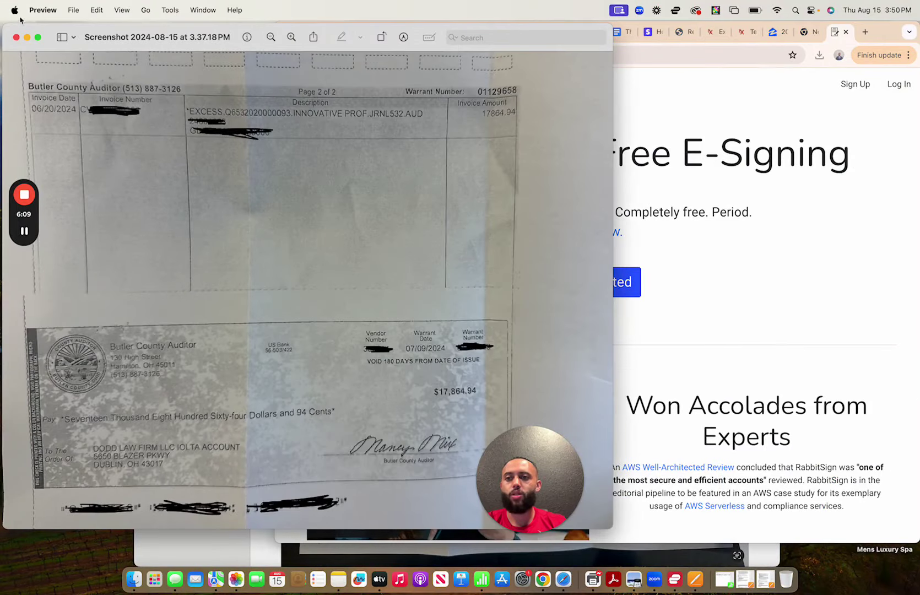
pyautogui.click(38, 37)
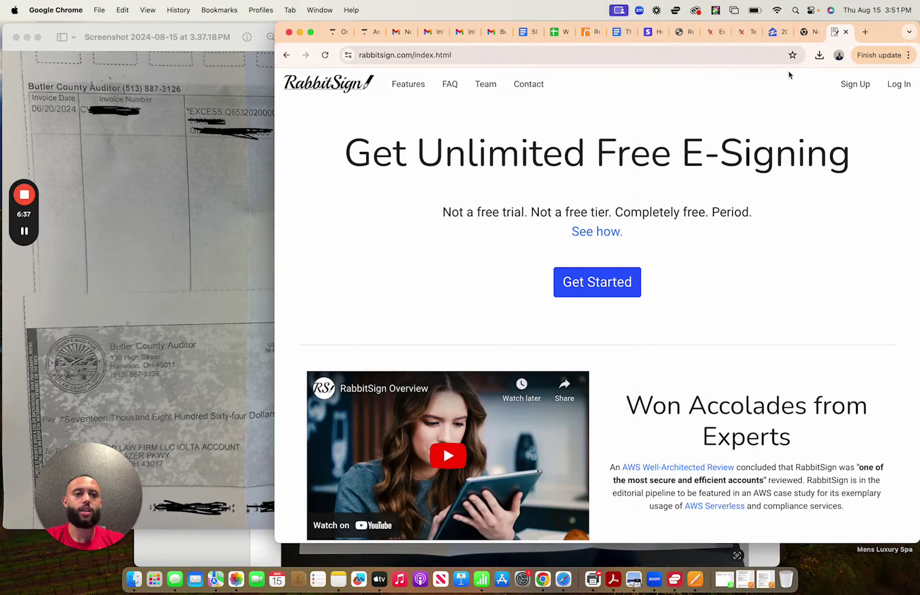
# Show the Butler County auction site full screen and scroll through the August 8, 2024 closed cases
pyautogui.click(683, 33)
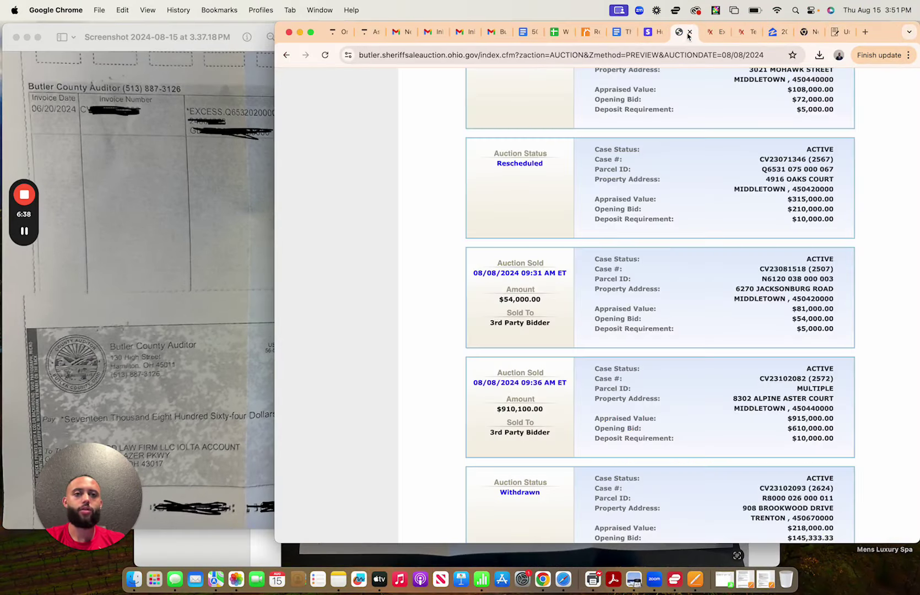
pyautogui.click(311, 34)
pyautogui.scroll(10, 202, 238)
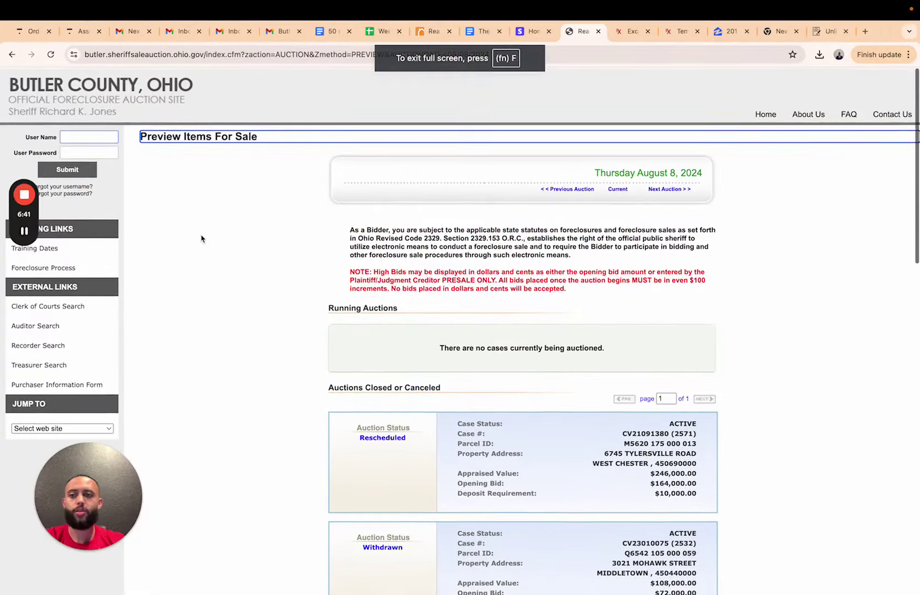
pyautogui.moveTo(71, 479); pyautogui.dragTo(199, 479)
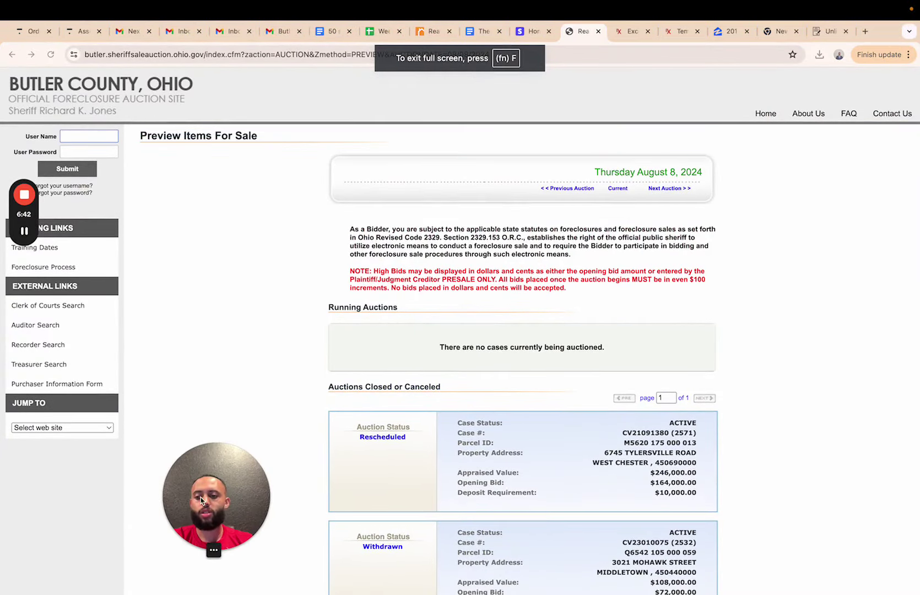
pyautogui.click(81, 429)
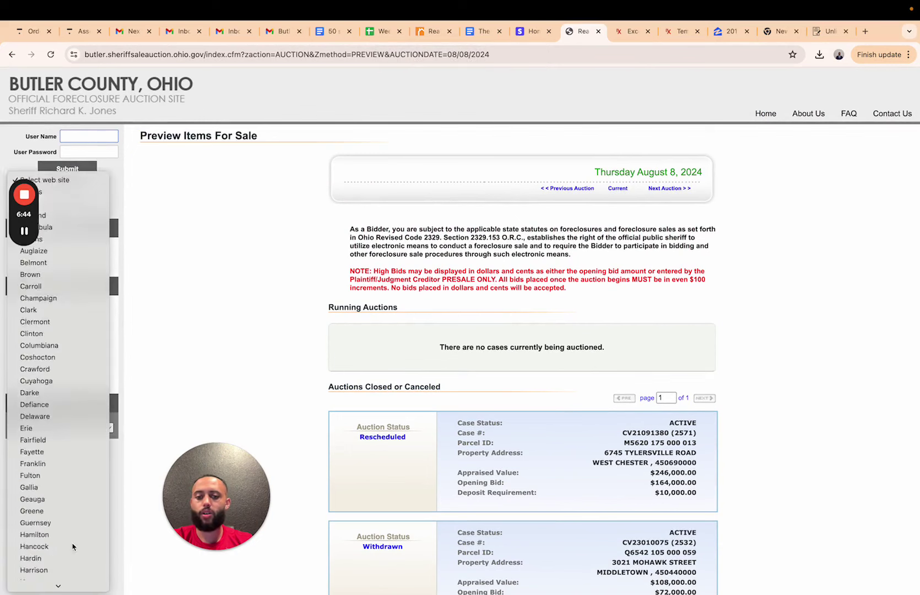
pyautogui.scroll(-6, 73, 546)
pyautogui.click(208, 330)
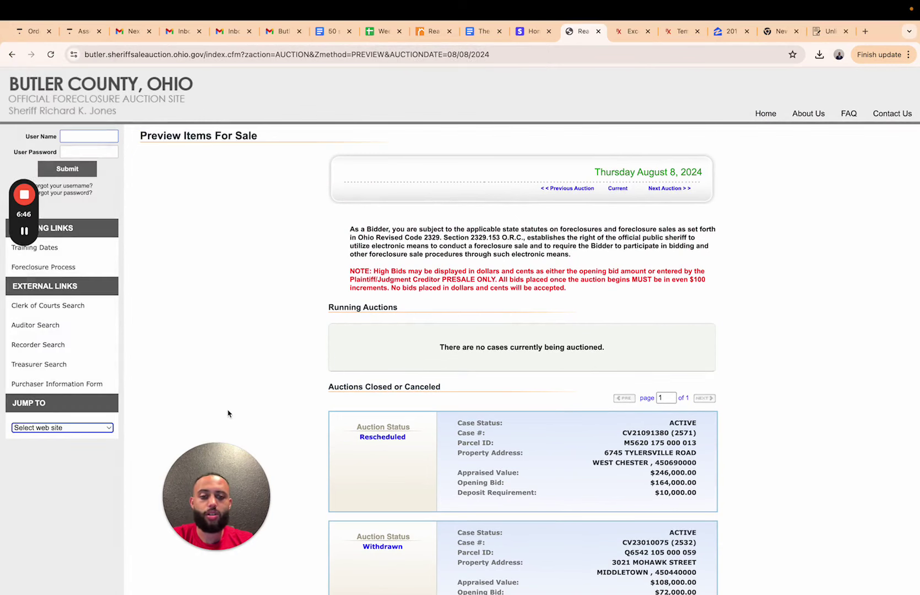
pyautogui.scroll(-8, 367, 417)
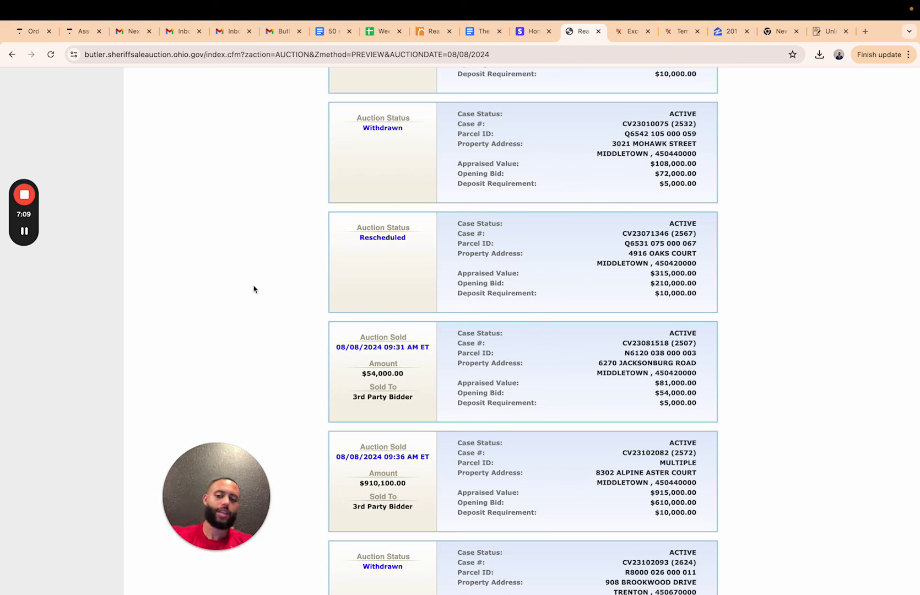
# Close the surplus-funds email template and list the four published Outreach workflows, such as SMSVM
pyautogui.click(671, 33)
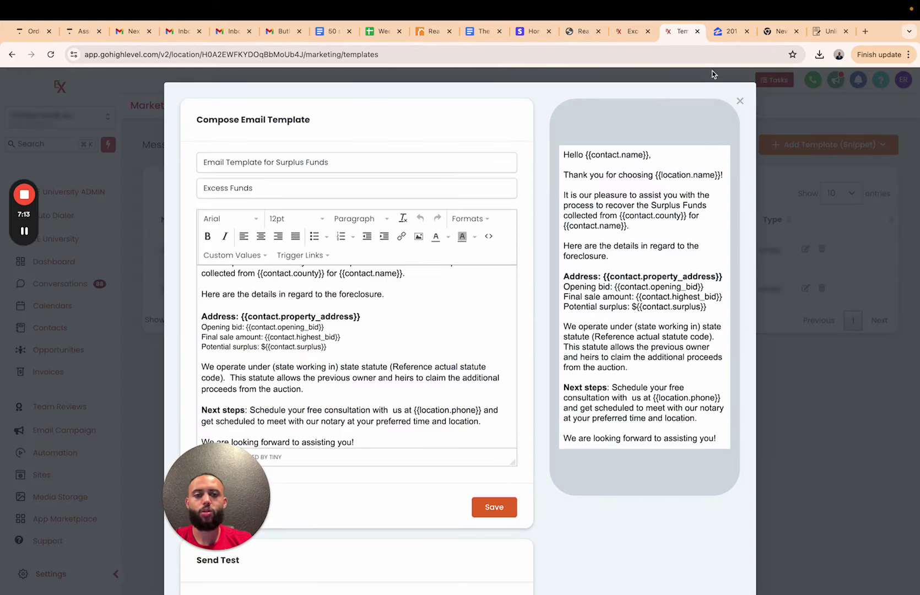
pyautogui.click(741, 98)
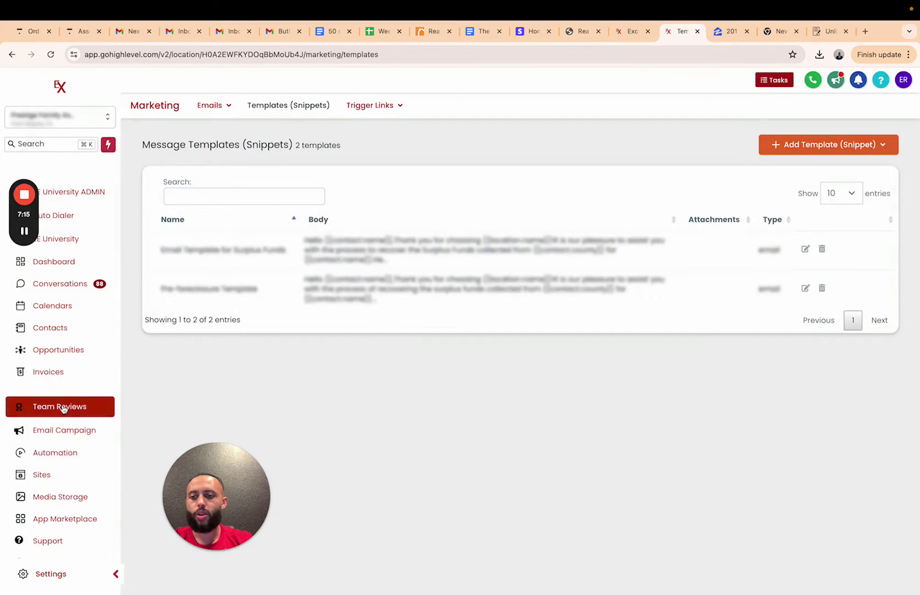
pyautogui.click(62, 461)
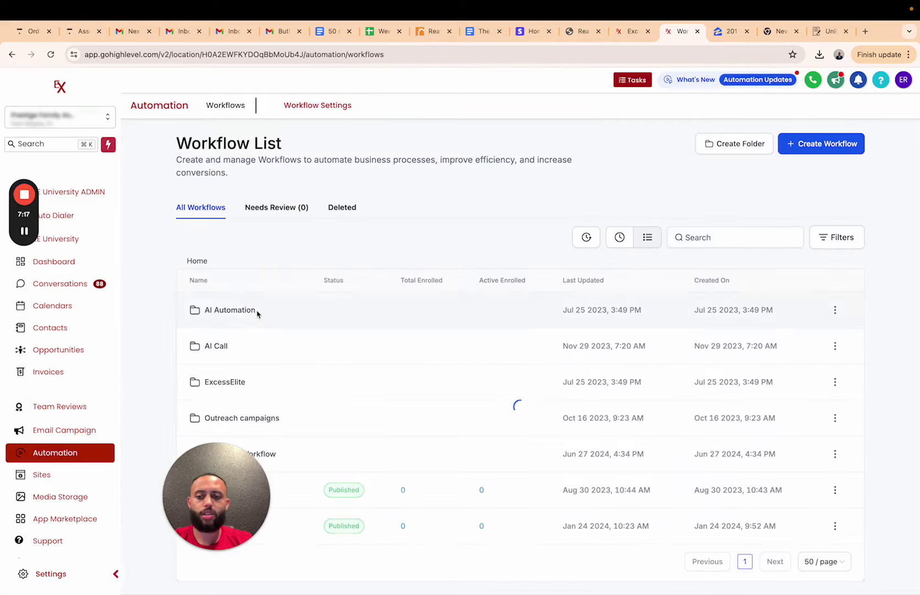
pyautogui.click(241, 418)
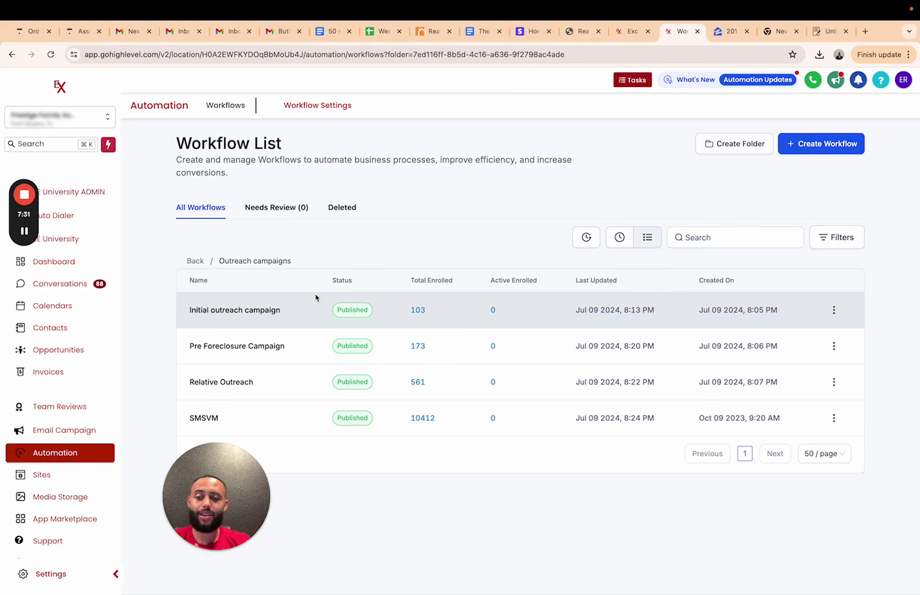
# Take Chrome out of full screen and put the $17,864.94 auditor check in Preview in front
pyautogui.click(42, 32)
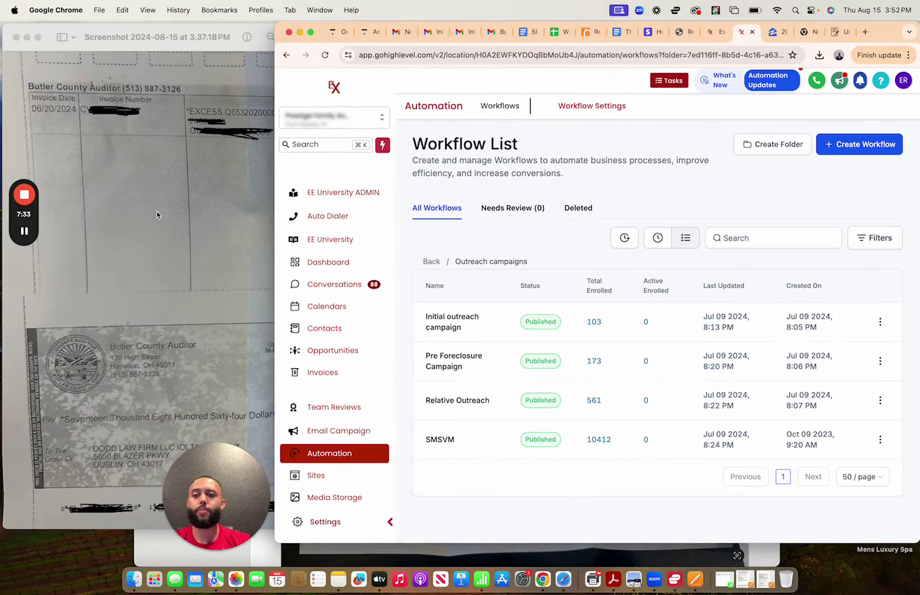
pyautogui.click(152, 228)
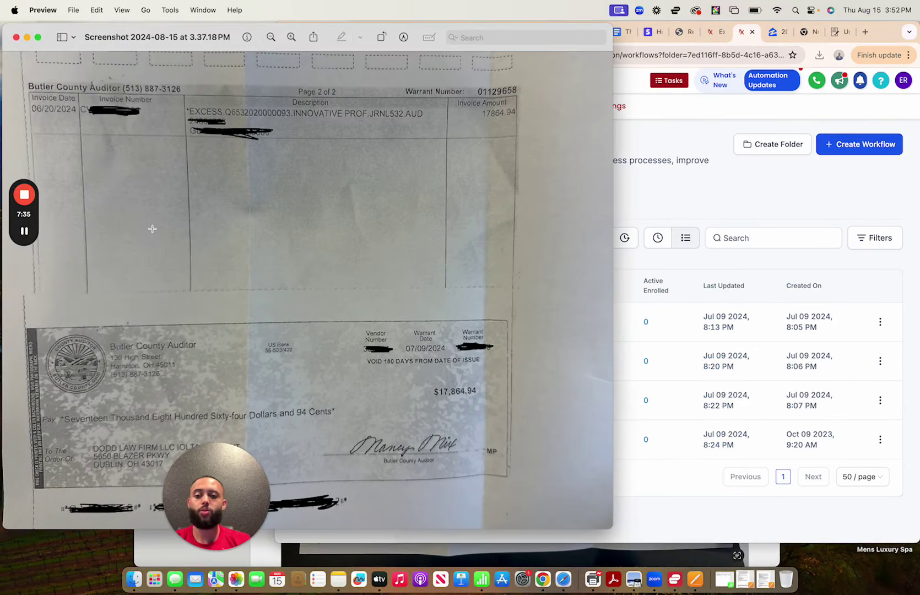